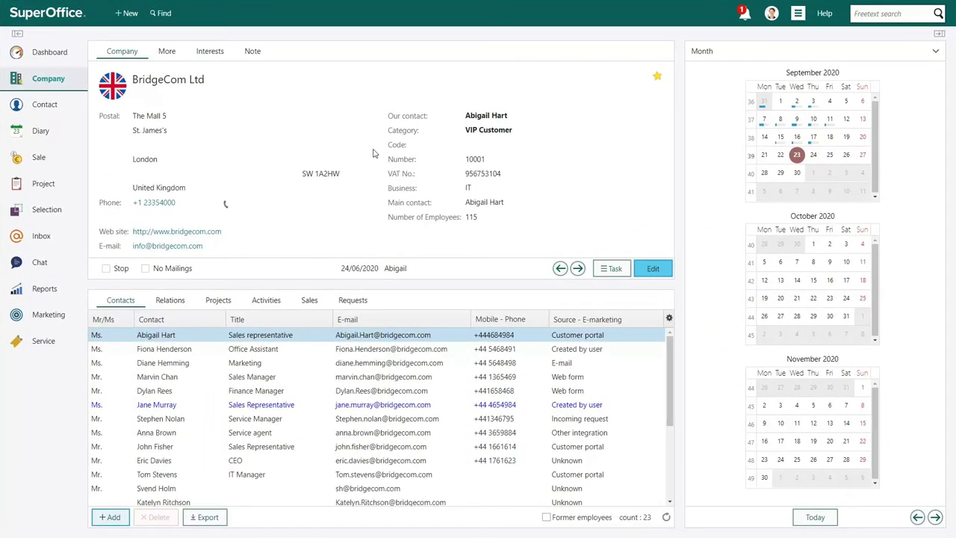
pyautogui.click(162, 13)
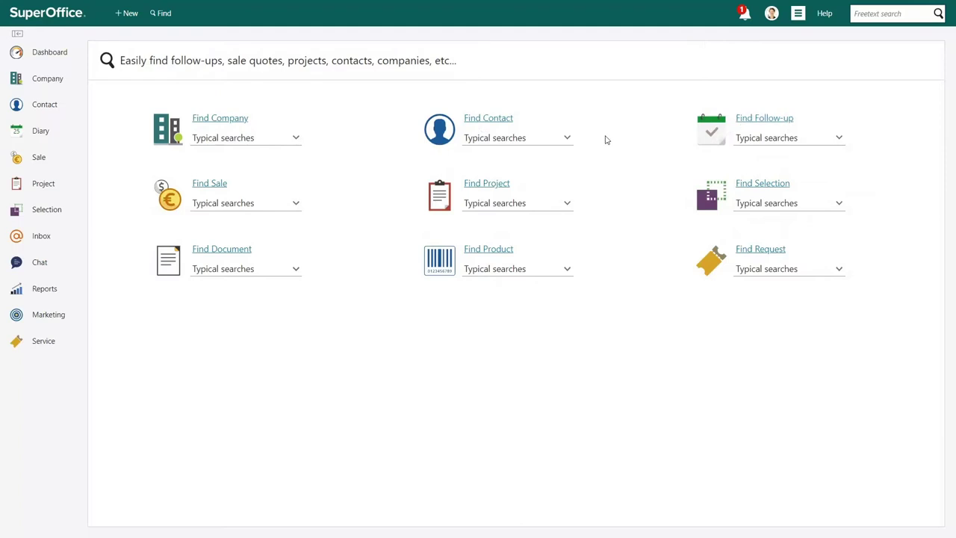
pyautogui.click(296, 204)
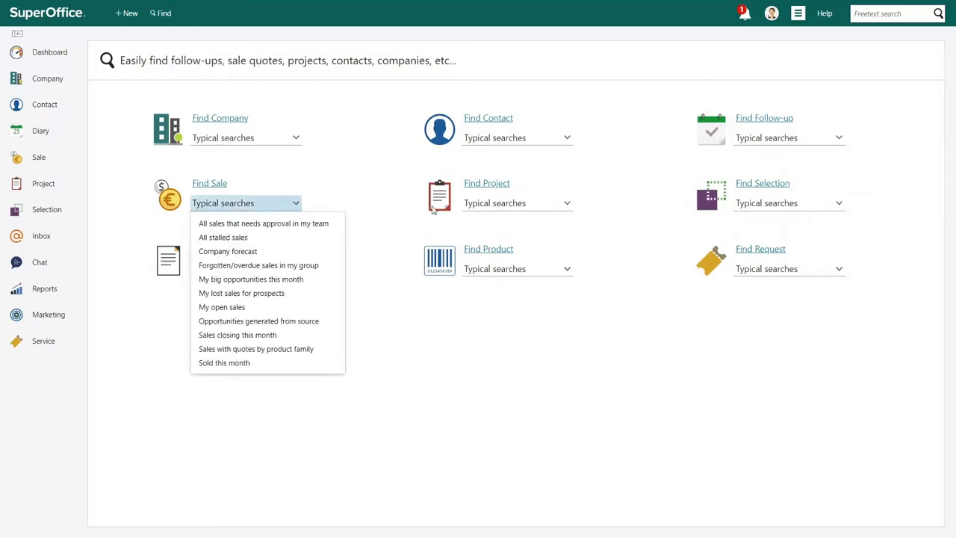
pyautogui.click(567, 205)
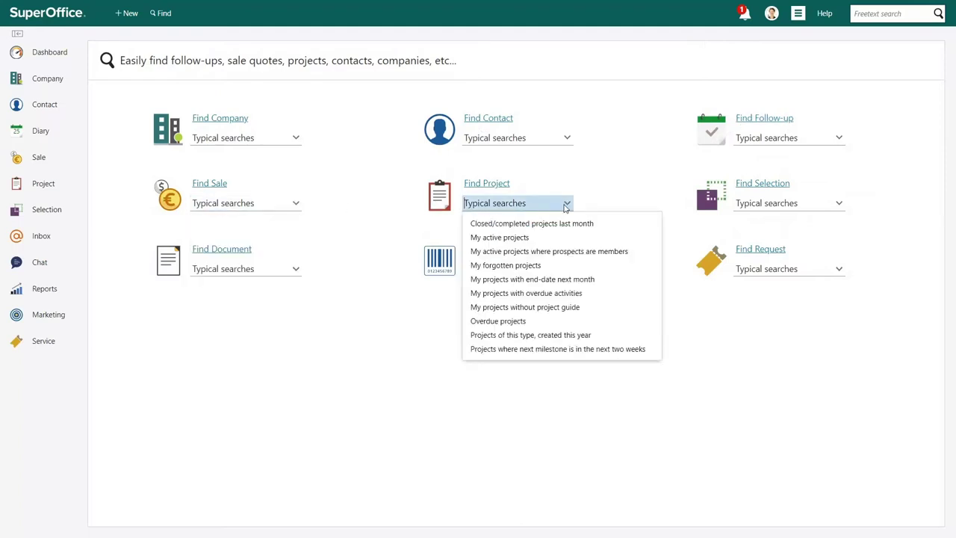
pyautogui.click(840, 204)
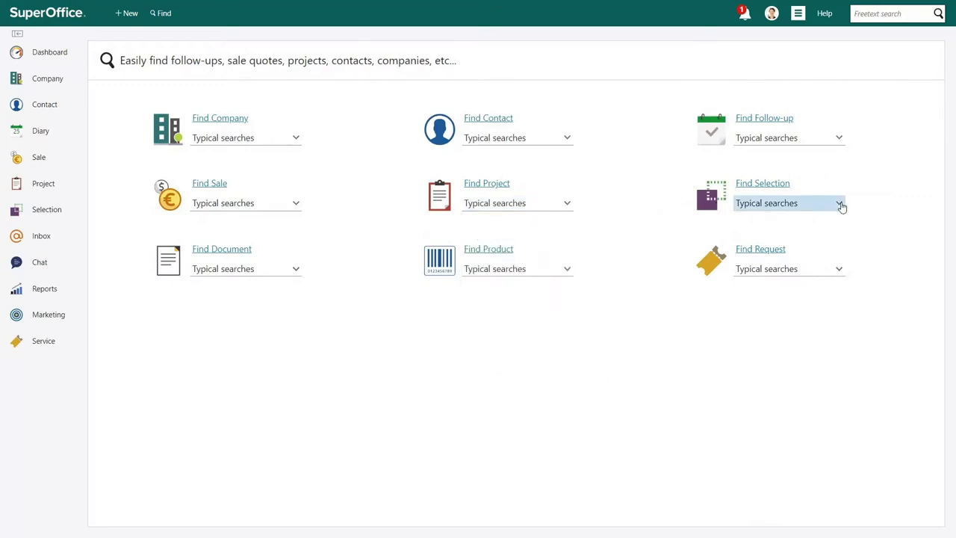
pyautogui.click(841, 206)
# Step: Open Find Company with Category preset to A Customer, B customer, C Customer and VIP Customer
pyautogui.click(216, 119)
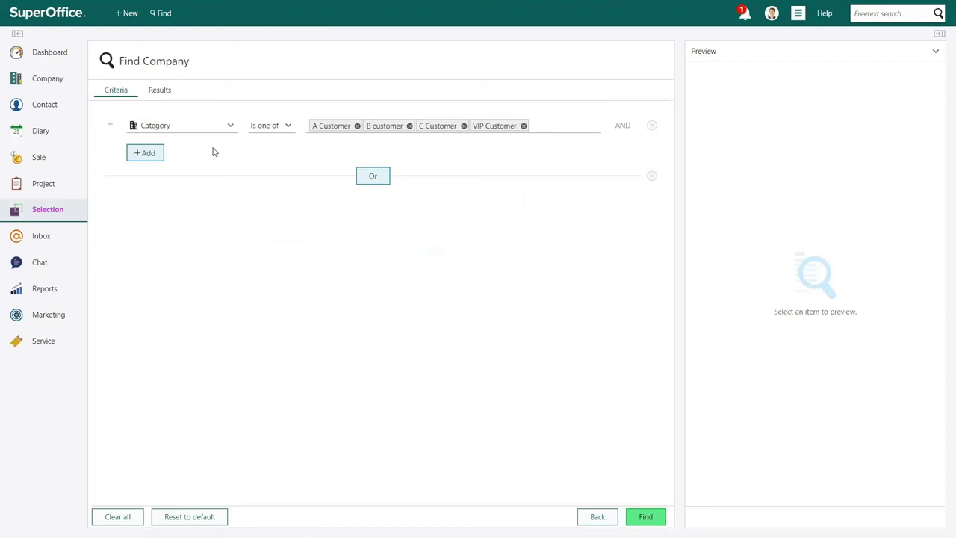
# Step: Add a follow-up Type 'Is one of' criterion covering Meeting Internal and Meeting External
pyautogui.click(147, 152)
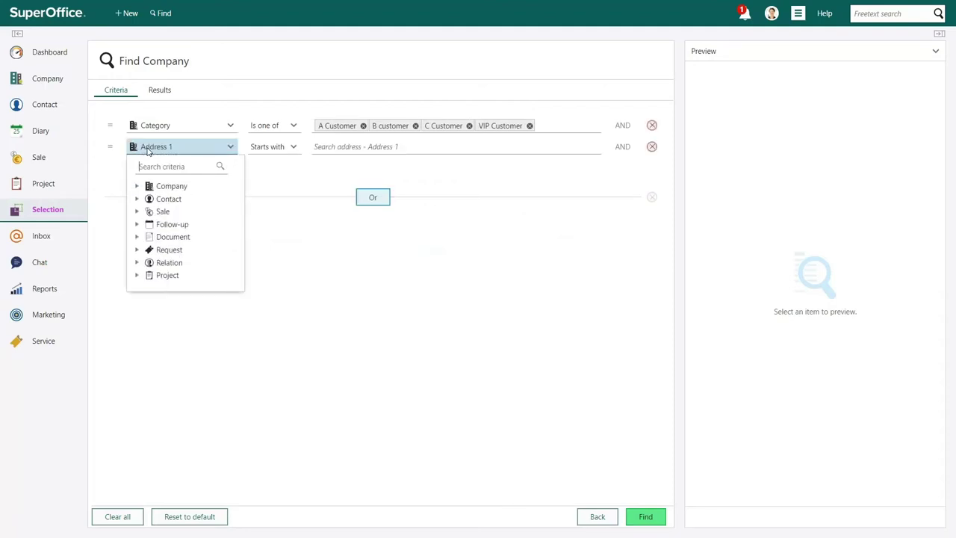
pyautogui.click(159, 226)
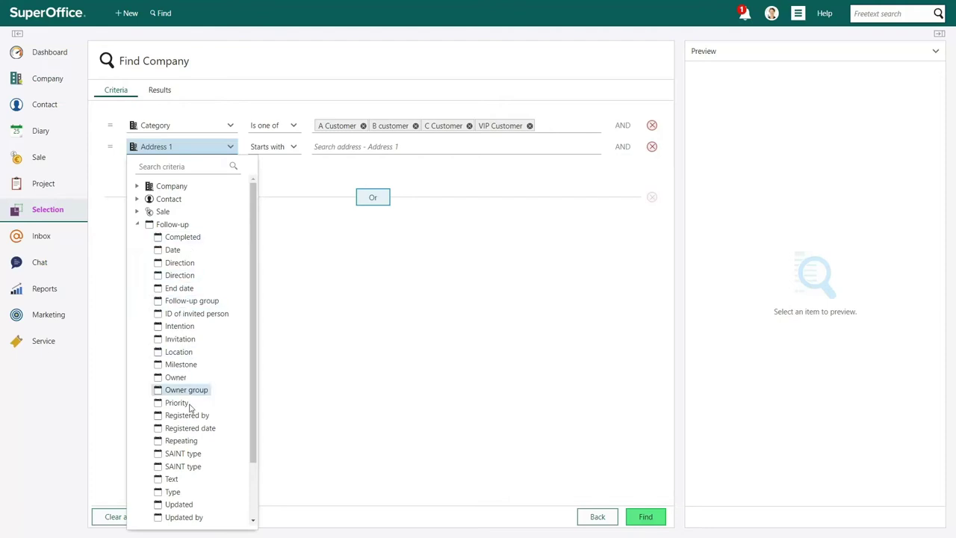
pyautogui.click(173, 493)
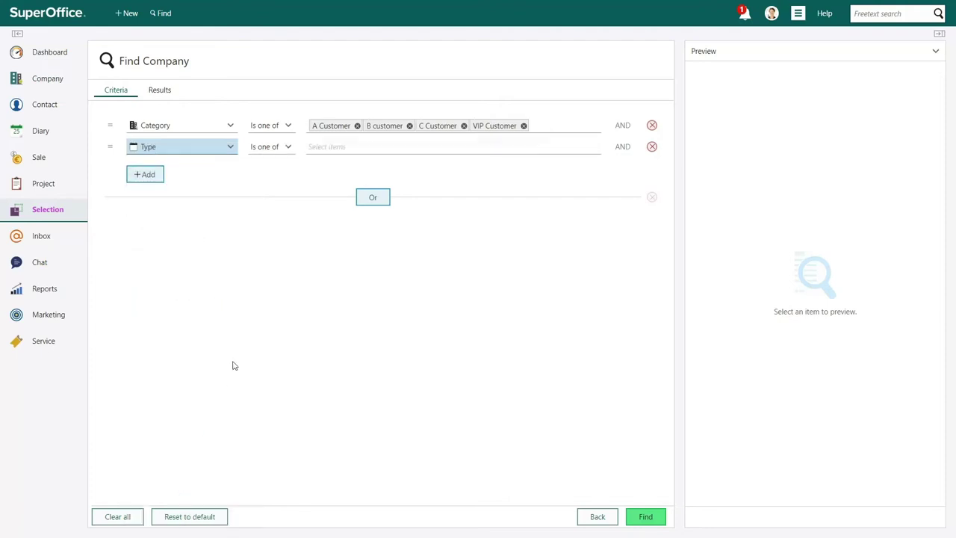
pyautogui.click(289, 149)
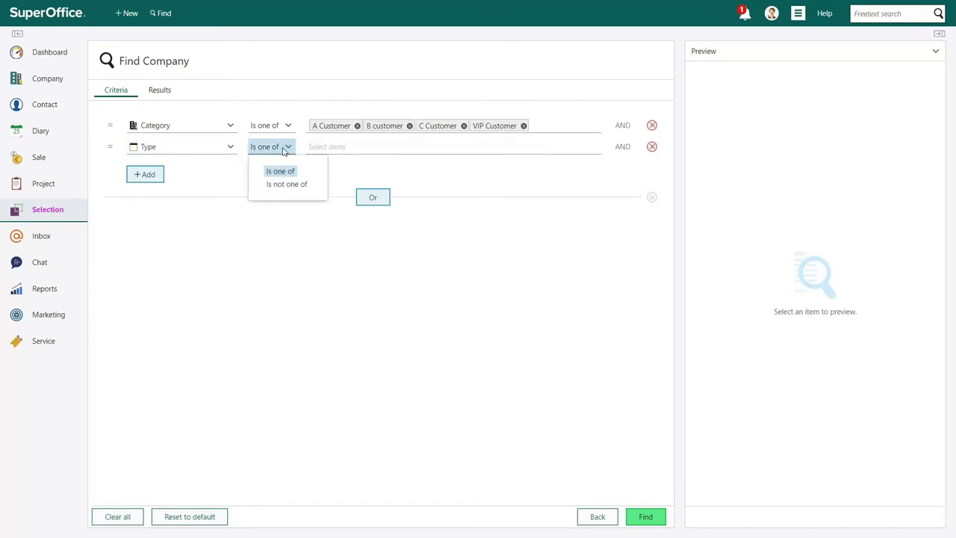
pyautogui.click(287, 150)
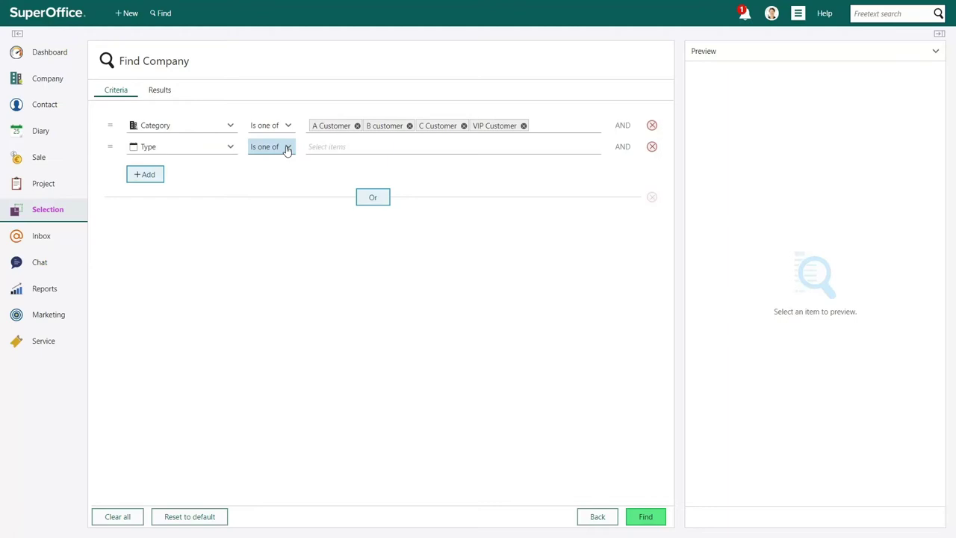
pyautogui.click(361, 151)
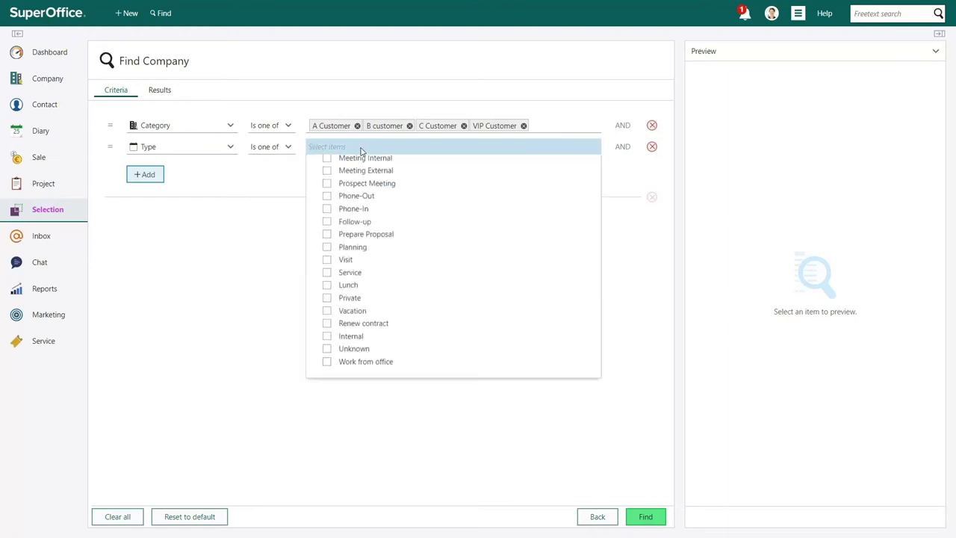
pyautogui.click(328, 199)
pyautogui.click(328, 212)
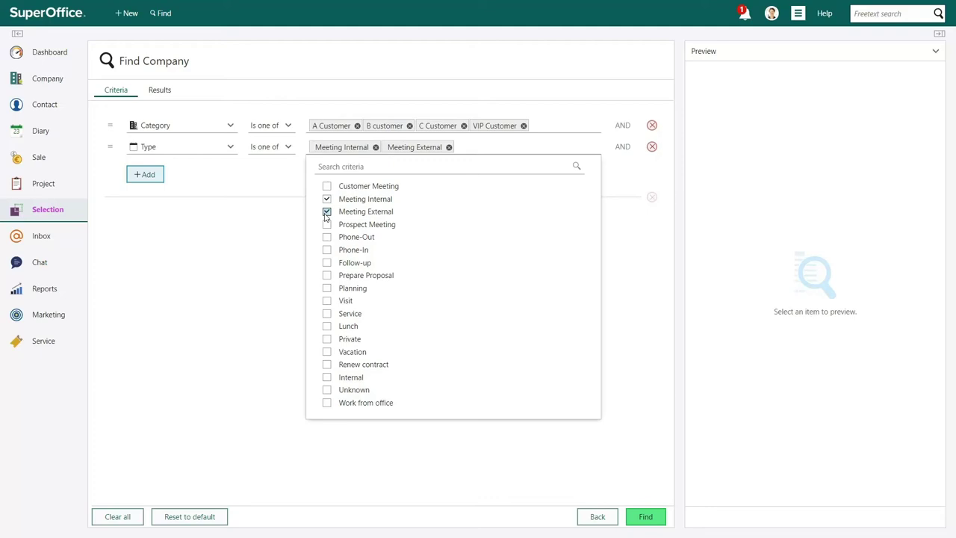
pyautogui.click(202, 175)
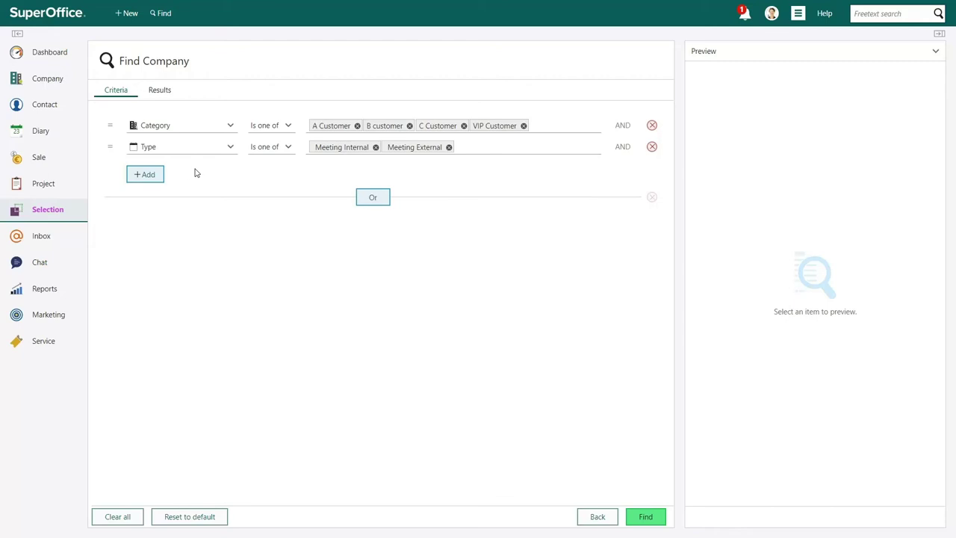
# Step: Add a follow-up Date criterion of Previous 1 Month(s), covering 01/08/2020 – 31/08/2020
pyautogui.click(146, 175)
pyautogui.click(166, 250)
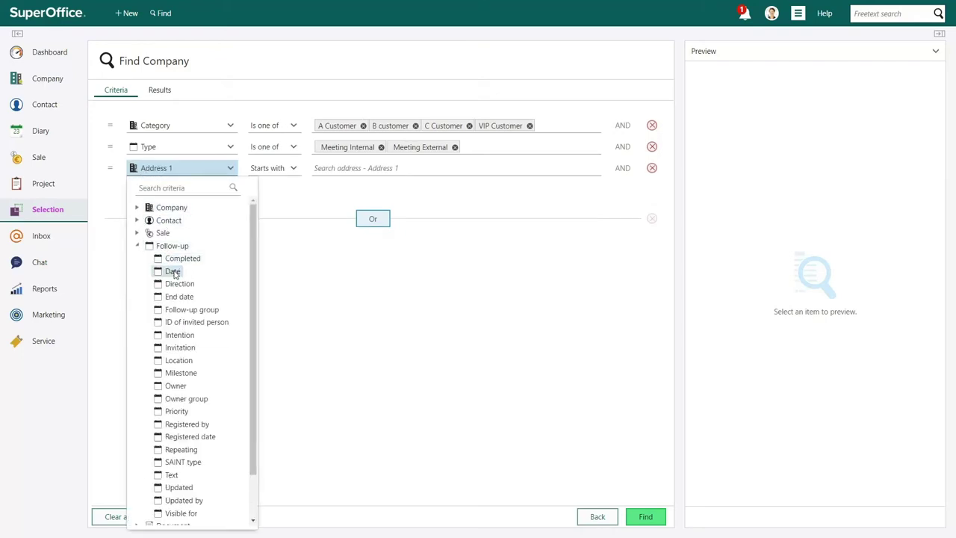
pyautogui.click(173, 272)
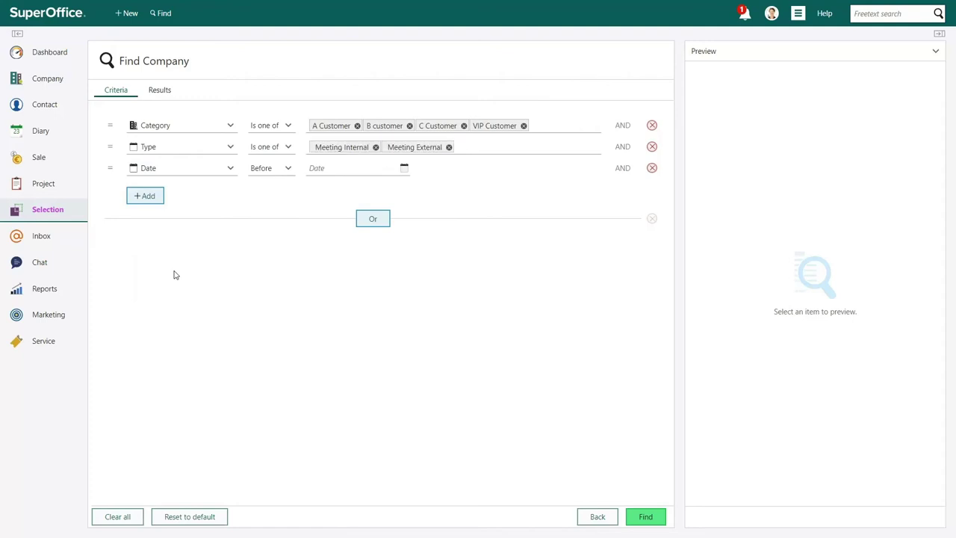
pyautogui.click(275, 169)
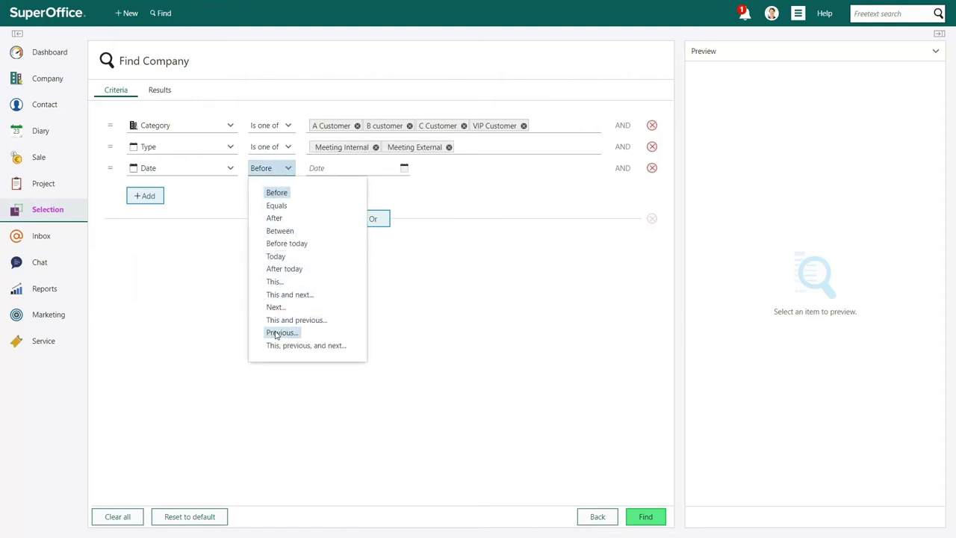
pyautogui.click(279, 333)
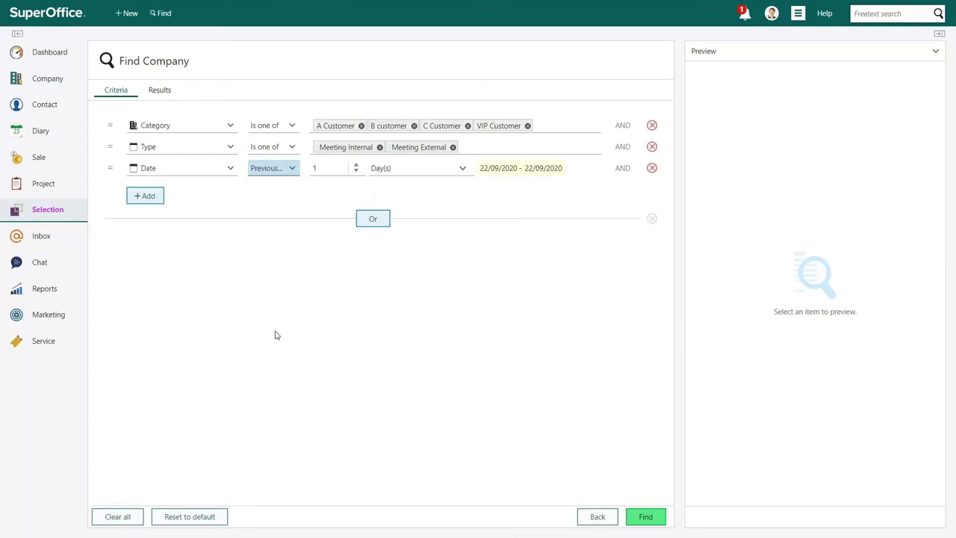
pyautogui.click(429, 167)
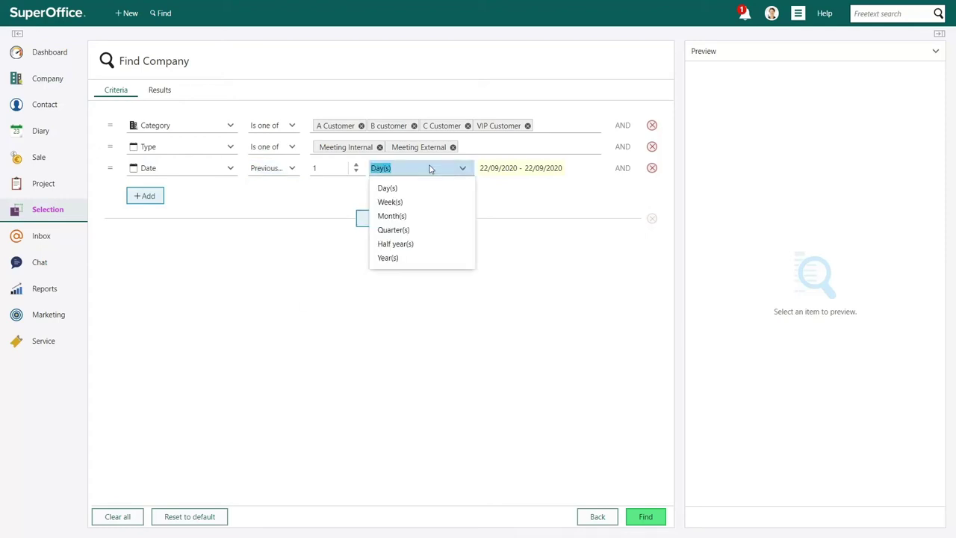
pyautogui.click(407, 216)
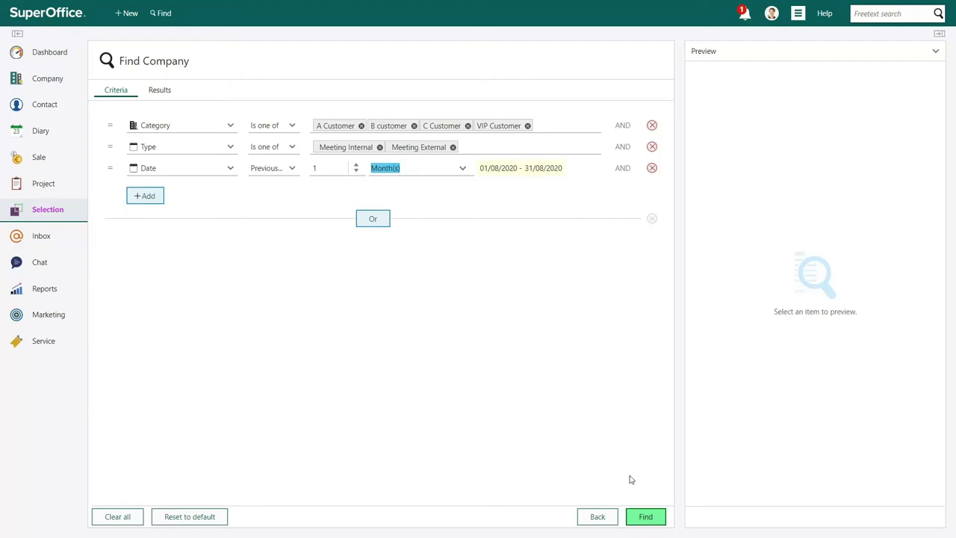
# Step: Run the search to get 11 companies and preview Curbside Media's details
pyautogui.click(645, 517)
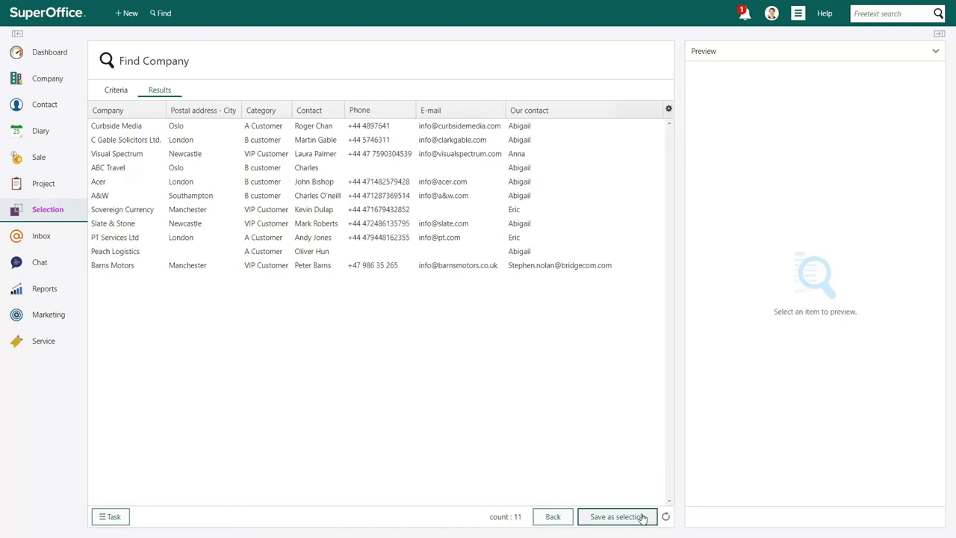
pyautogui.click(106, 128)
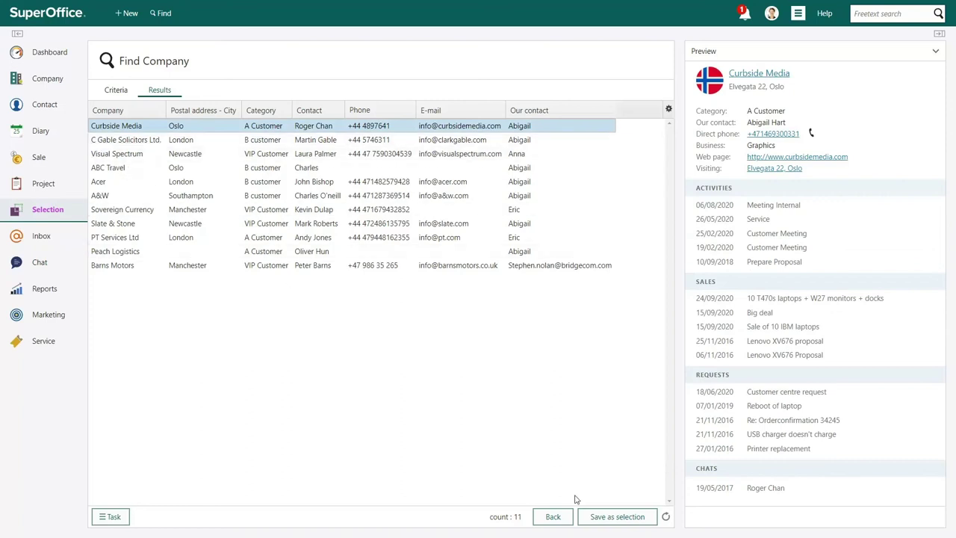
# Step: Save the 11 results as a dynamic selection named 'All customers I've had a meeting with last month'
pyautogui.click(618, 517)
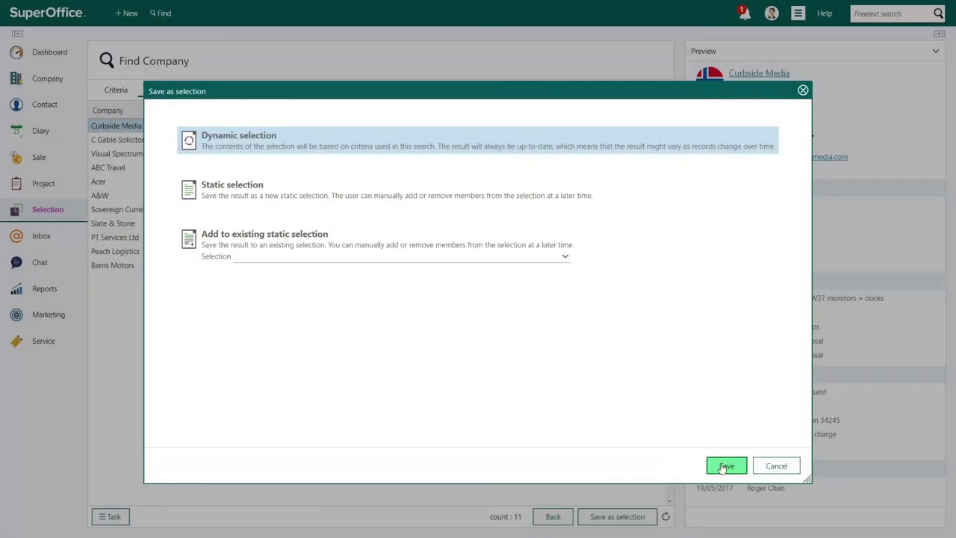
pyautogui.click(723, 466)
pyautogui.write("All customers I've had a meeting with last month")
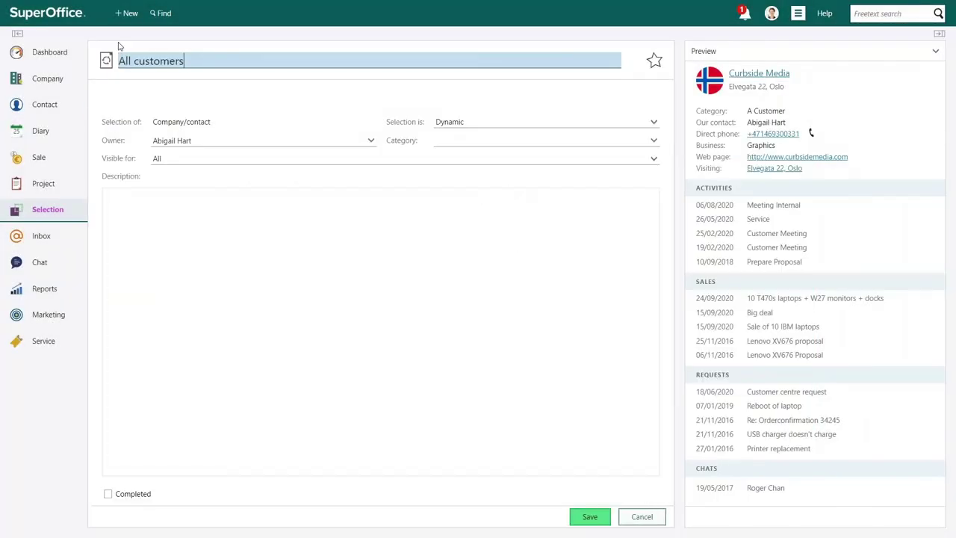
pyautogui.click(595, 519)
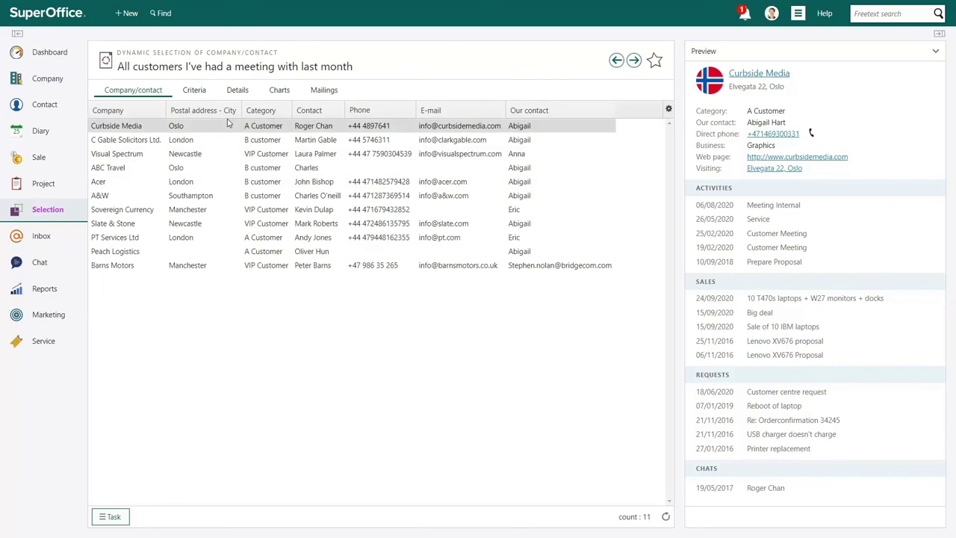
# Step: Check the selection's criteria, accept saving its changes, and return to the 11-company list
pyautogui.click(196, 93)
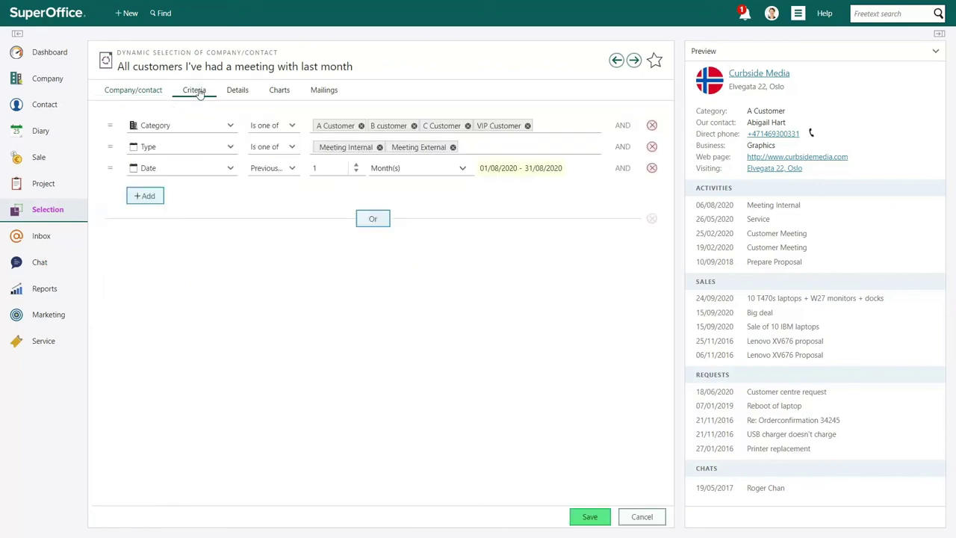
pyautogui.click(134, 90)
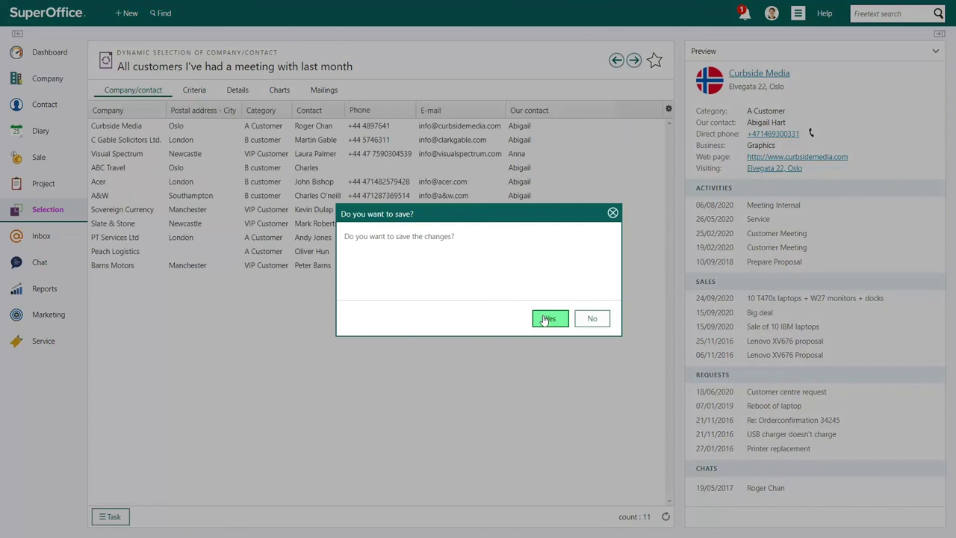
pyautogui.click(547, 319)
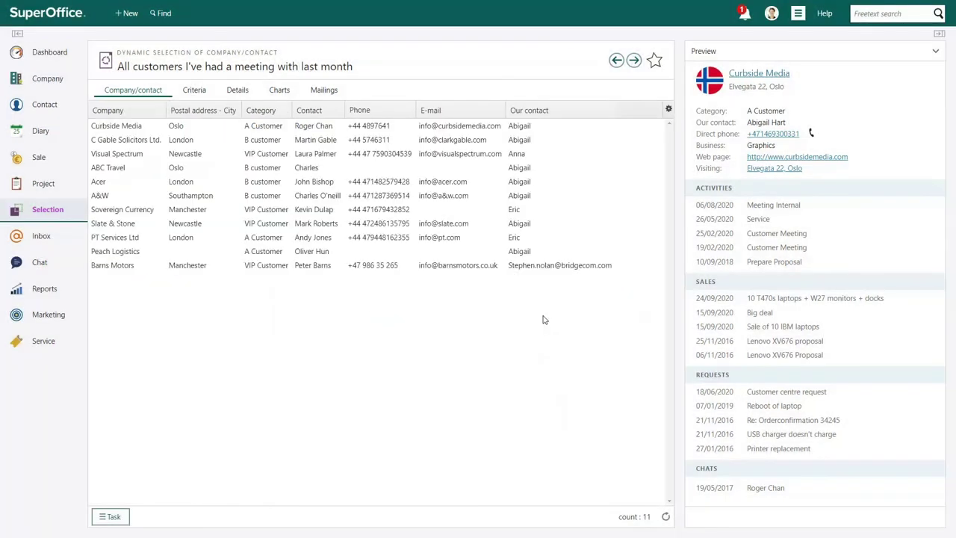
pyautogui.click(112, 518)
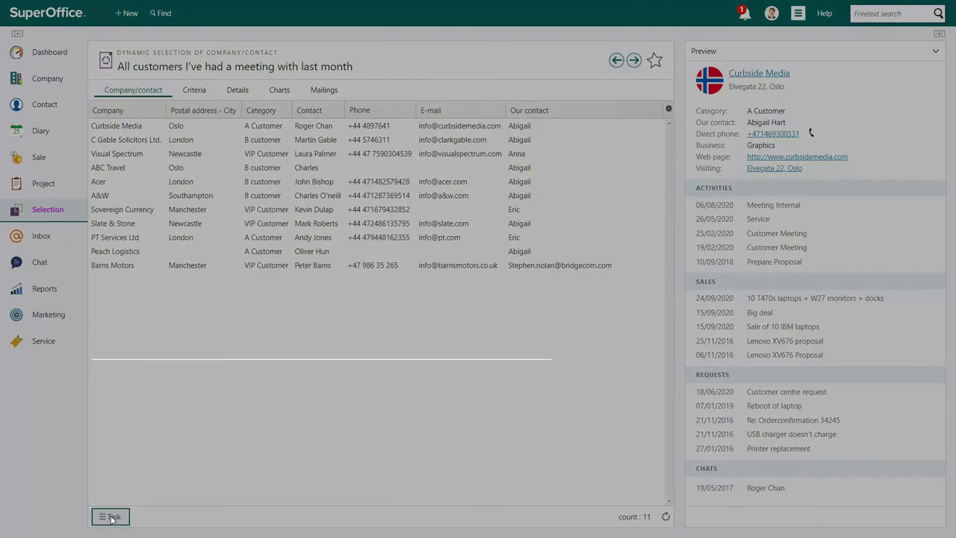